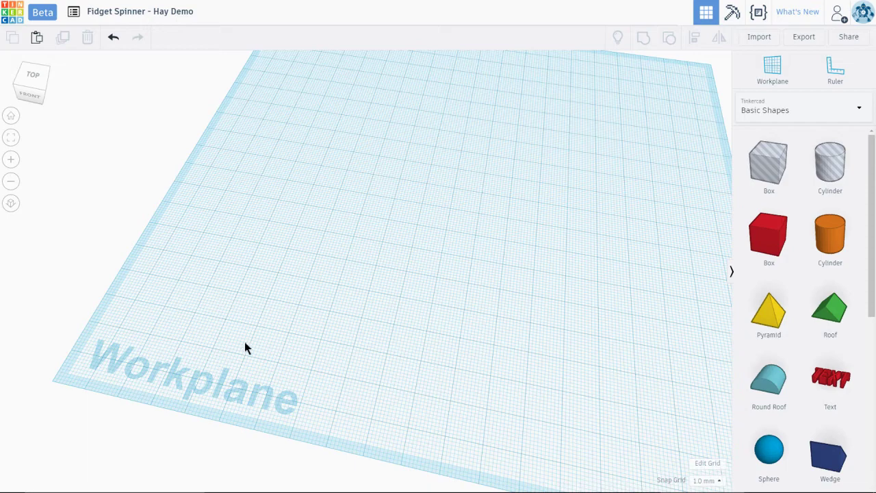
Step: Place a ruler at the workplane's front-left corner and drop a red 20 mm box onto the workplane
right_click_drag(244, 348, 258, 312)
left_click_drag(256, 307, 277, 269)
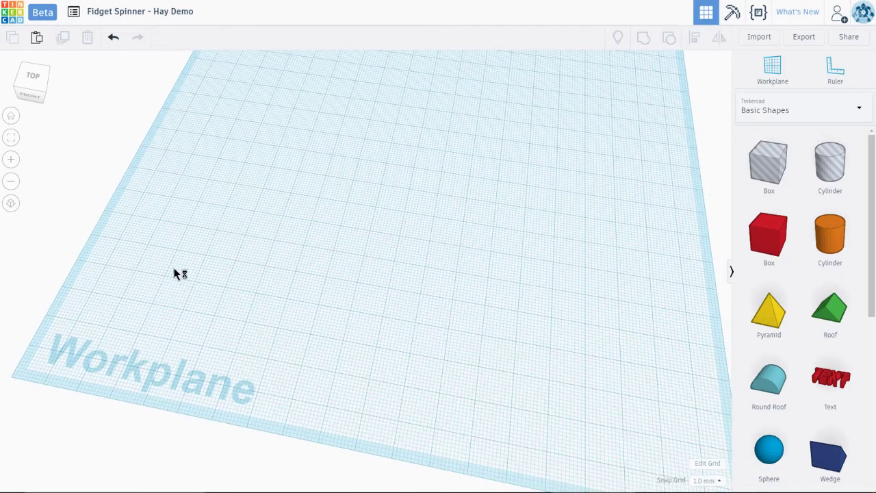
left_click_drag(162, 255, 360, 316)
left_click(833, 71)
left_click(76, 343)
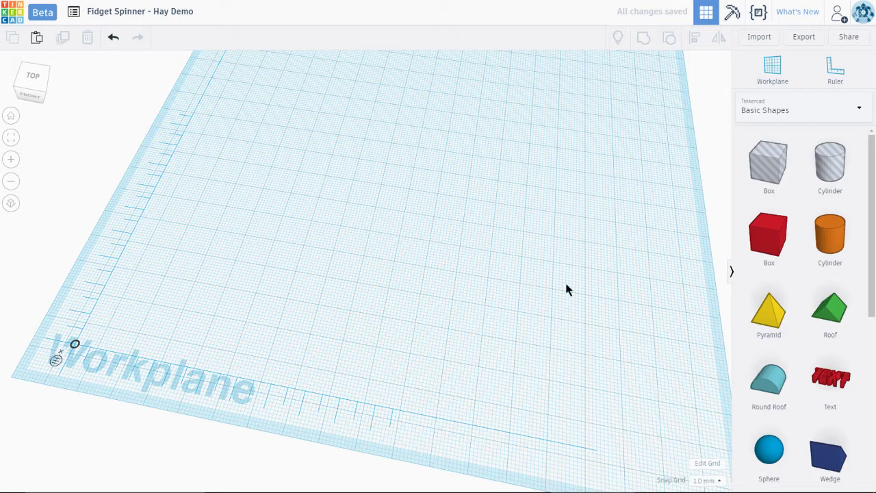
left_click_drag(775, 241, 251, 272)
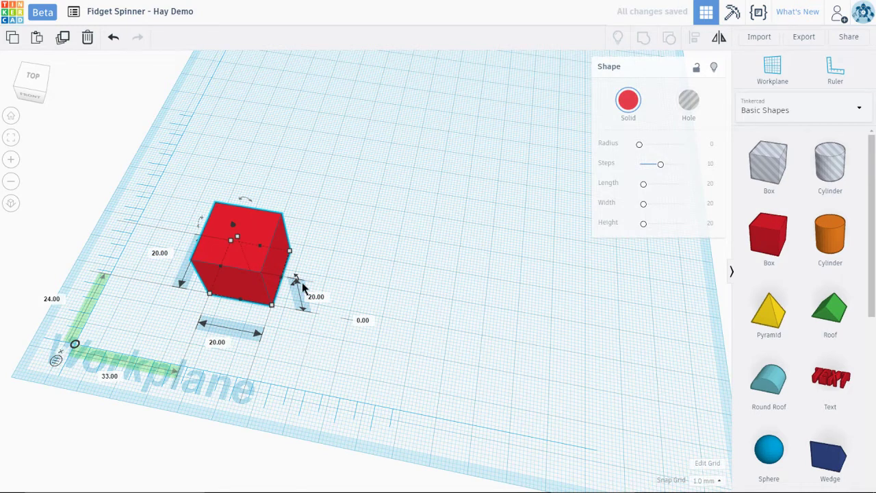
Step: Set the box height to 7 mm, then its length and width to 50 mm each
right_click_drag(314, 373, 322, 342)
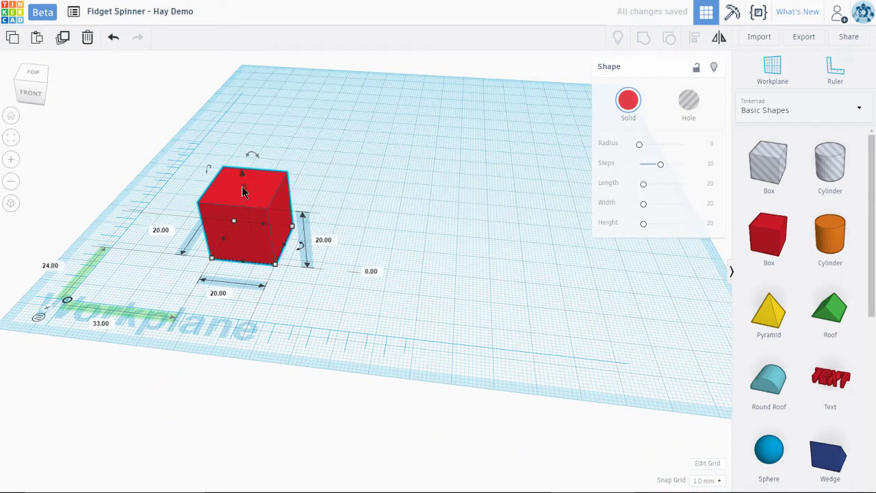
left_click_drag(242, 190, 238, 206)
left_click(323, 251)
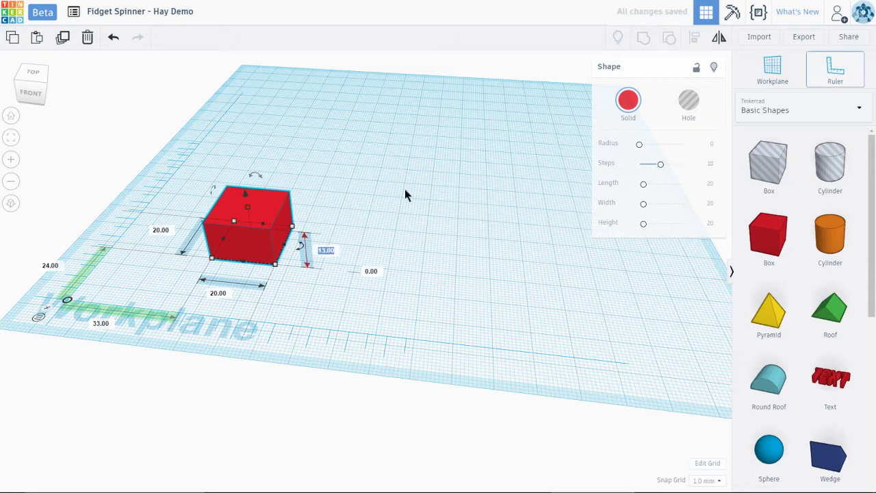
type("7")
key("Return")
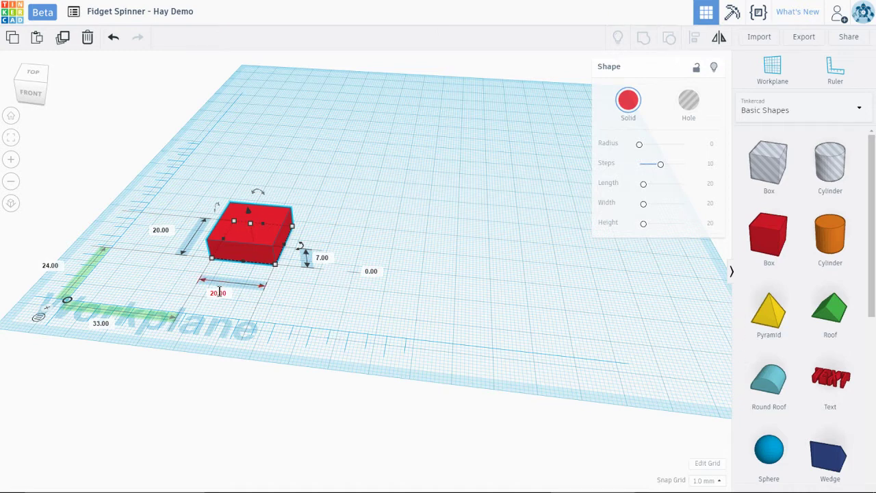
left_click(161, 231)
type("50")
key("Return")
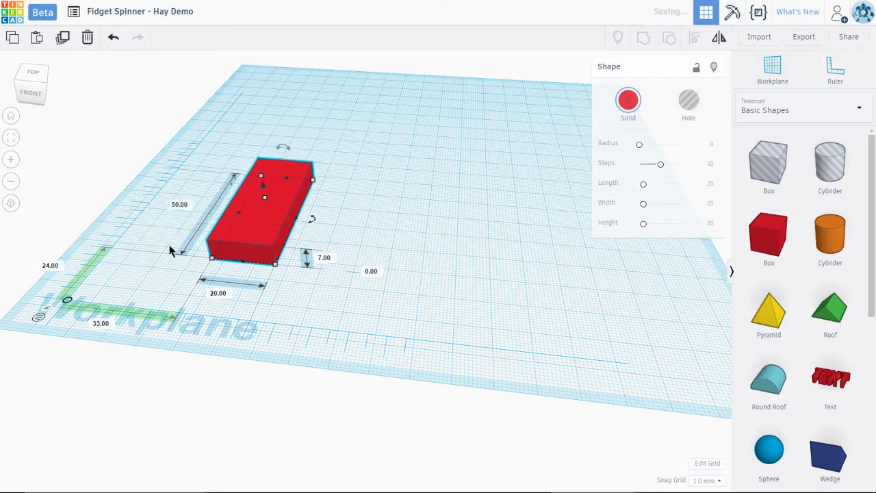
left_click(217, 294)
type("50")
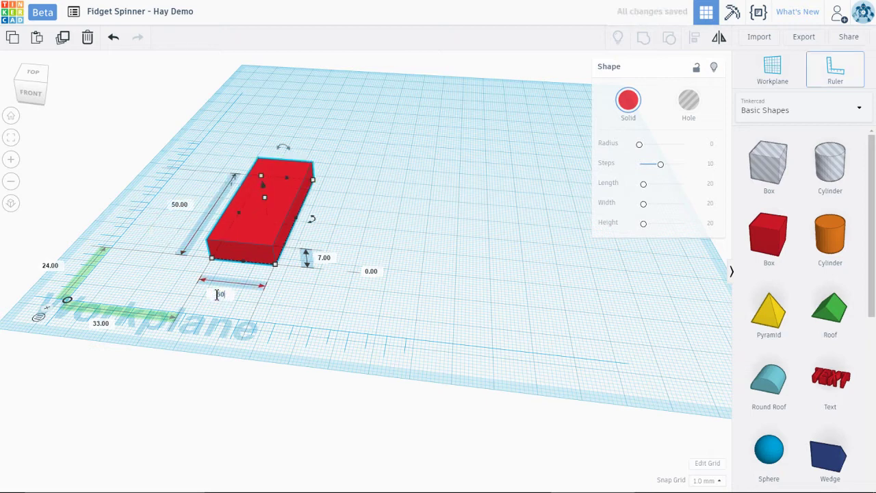
key("Return")
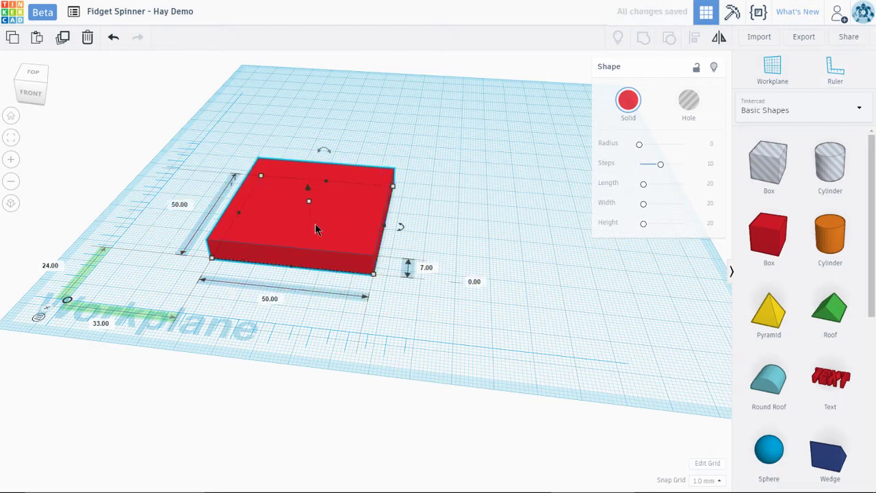
right_click_drag(404, 229, 474, 221)
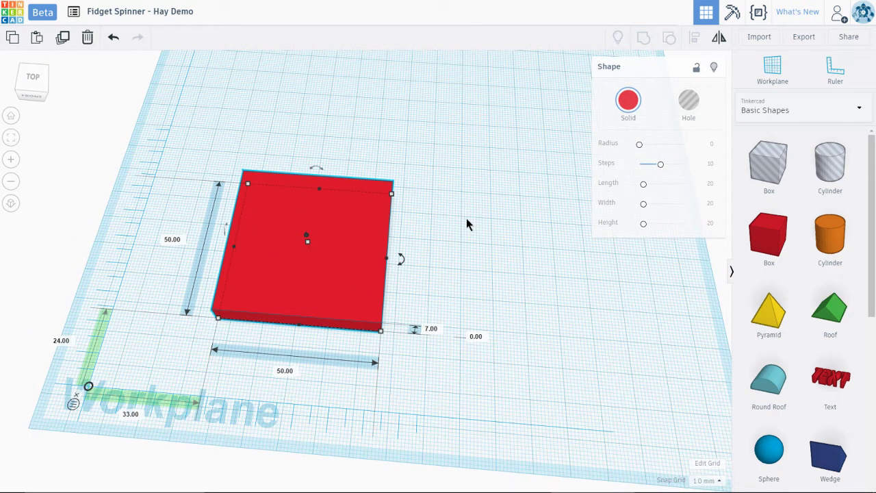
Step: Drop a hole cylinder onto the box and resize its footprint to 22 × 22 mm
left_click(830, 164)
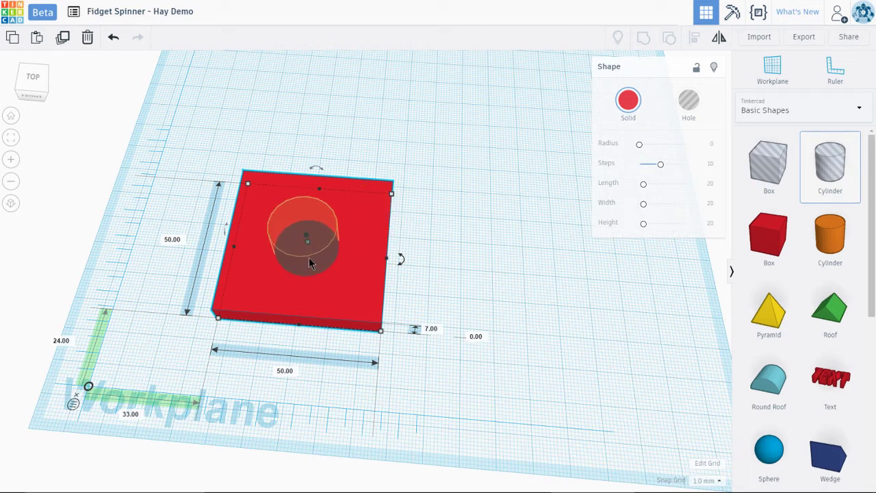
left_click(309, 257)
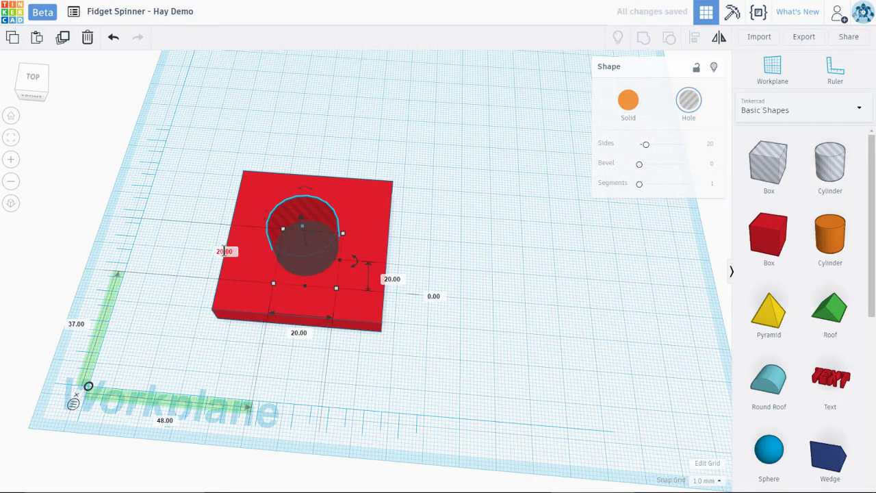
left_click(226, 251)
type("22")
key("Return")
left_click(293, 331)
type("22")
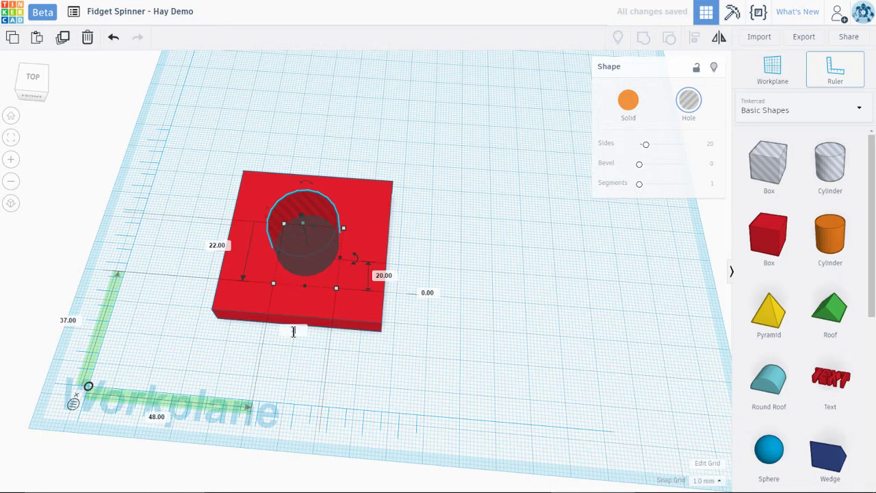
key("Return")
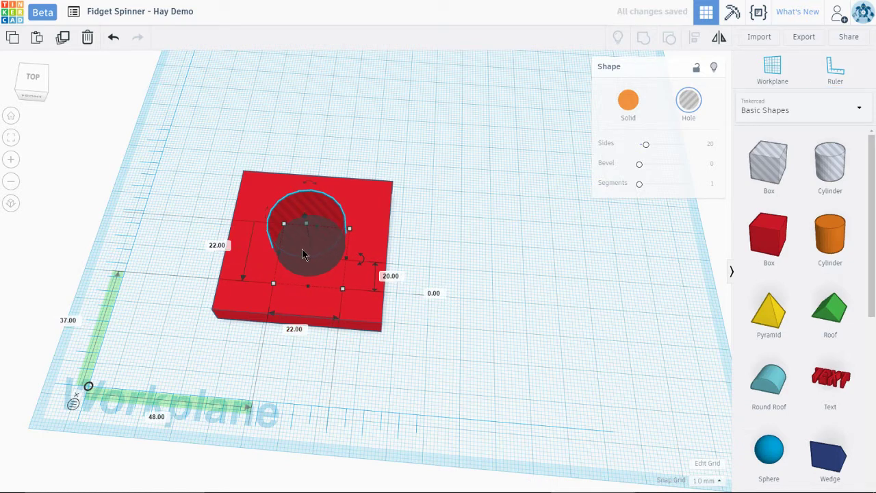
Step: Lower the hole cylinder to −5.00 mm elevation so it cuts fully through the slab
right_click_drag(415, 386, 416, 273)
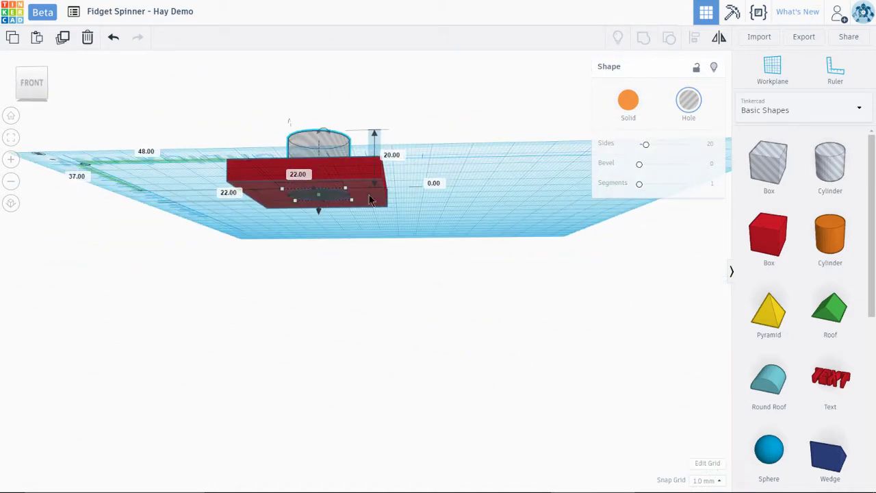
right_click_drag(415, 156, 335, 226)
right_click_drag(415, 236, 416, 175)
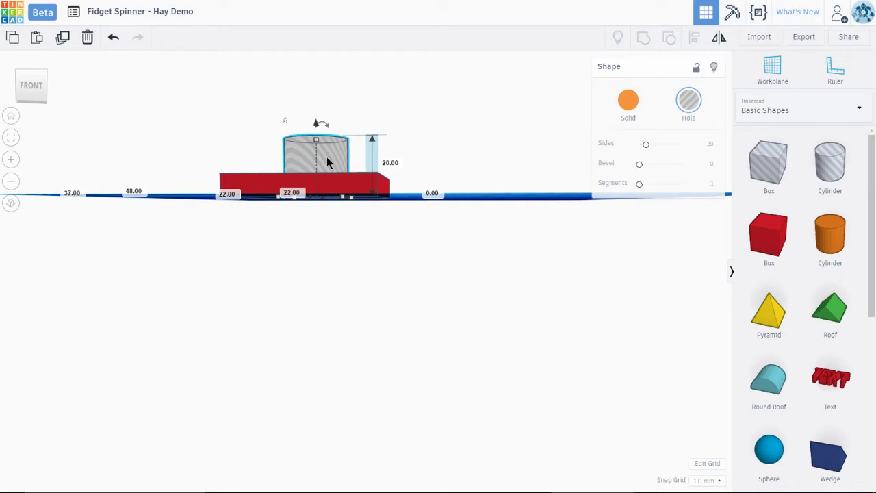
key("ctrl+Down")
key("ctrl+Down")
key("ctrl+Down")
key("ctrl+Down")
key("ctrl+Down")
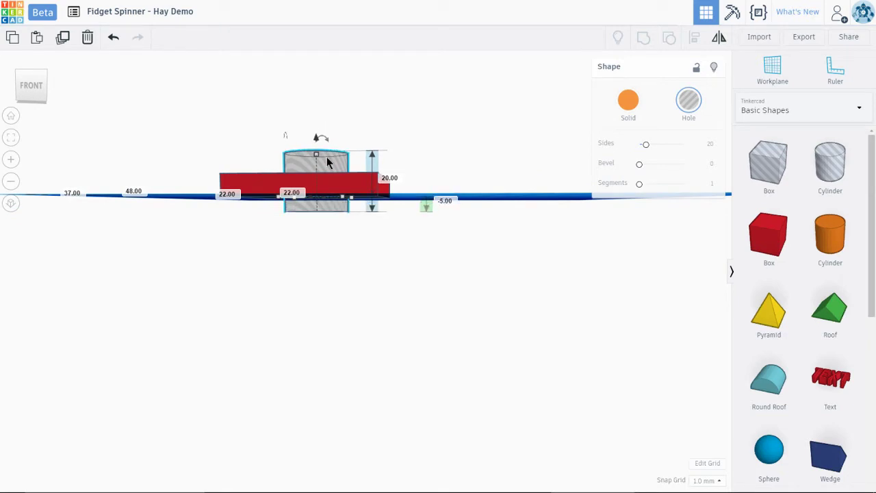
right_click_drag(406, 148, 419, 244)
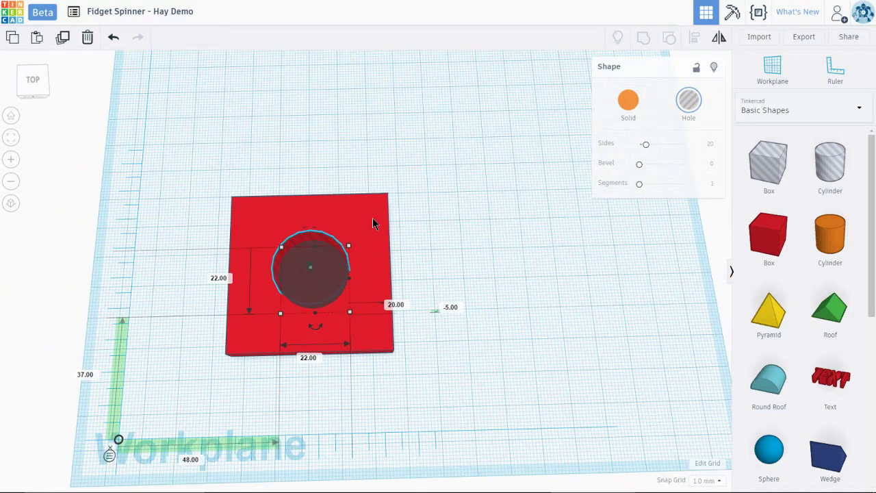
Step: Move the box onto the ruler origin, setting its elevation and origin offset to 0
left_click_drag(371, 218, 277, 286)
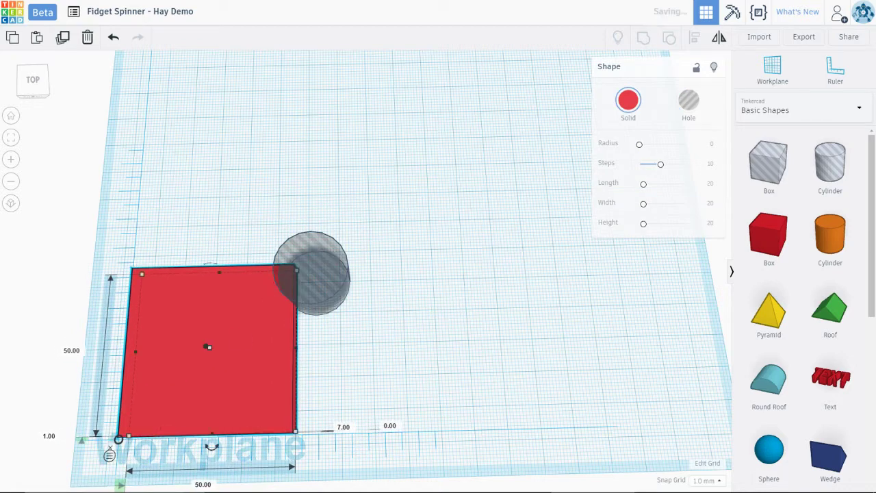
right_click_drag(387, 368, 395, 302)
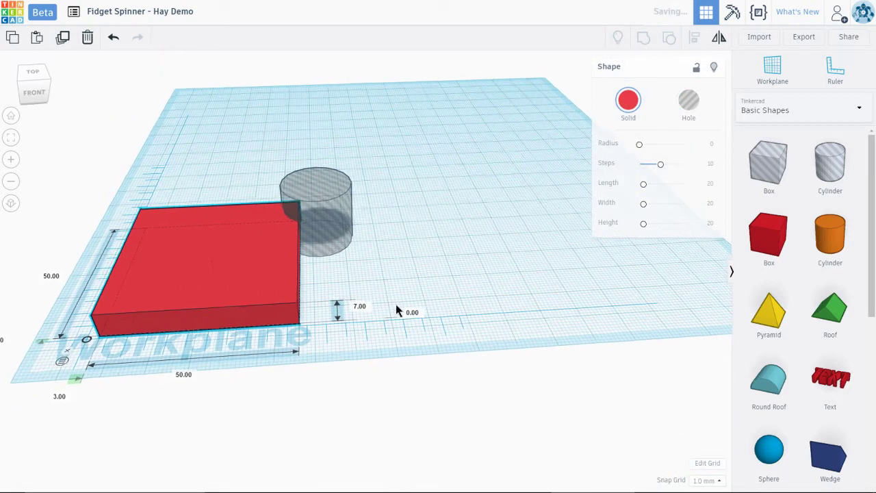
right_click_drag(159, 424, 155, 454)
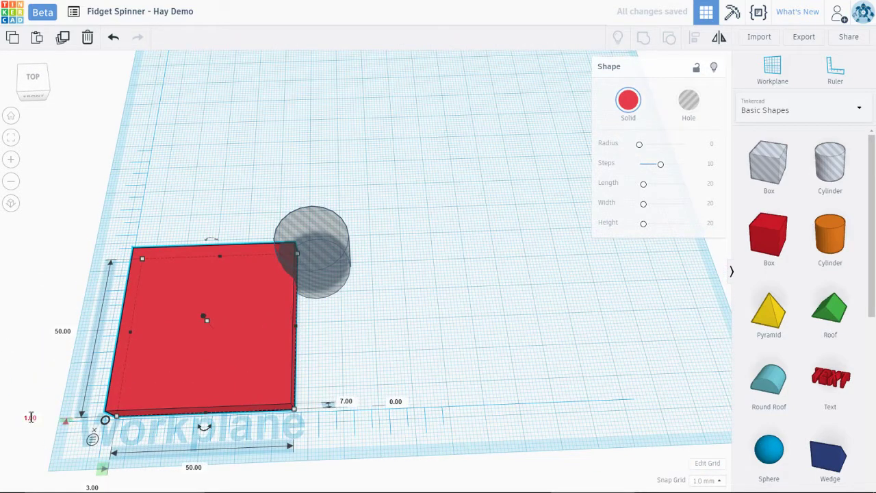
type("0")
key("Return")
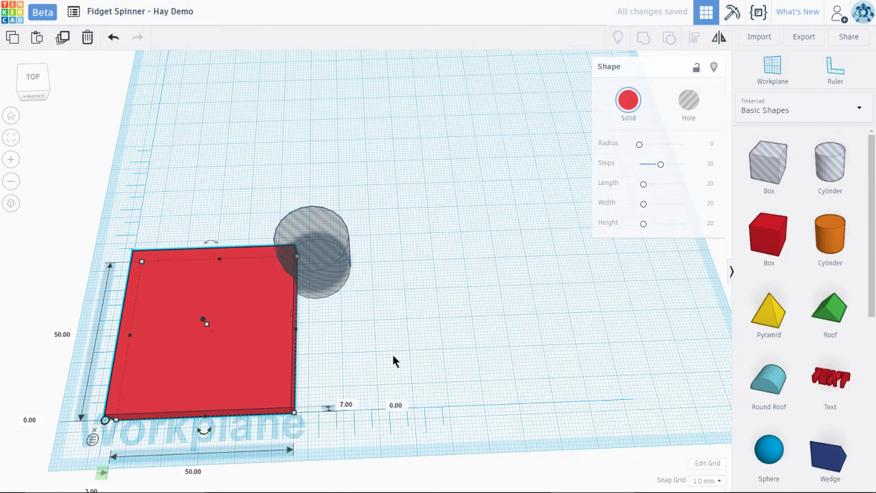
middle_click_drag(384, 353, 398, 292)
left_click(109, 420)
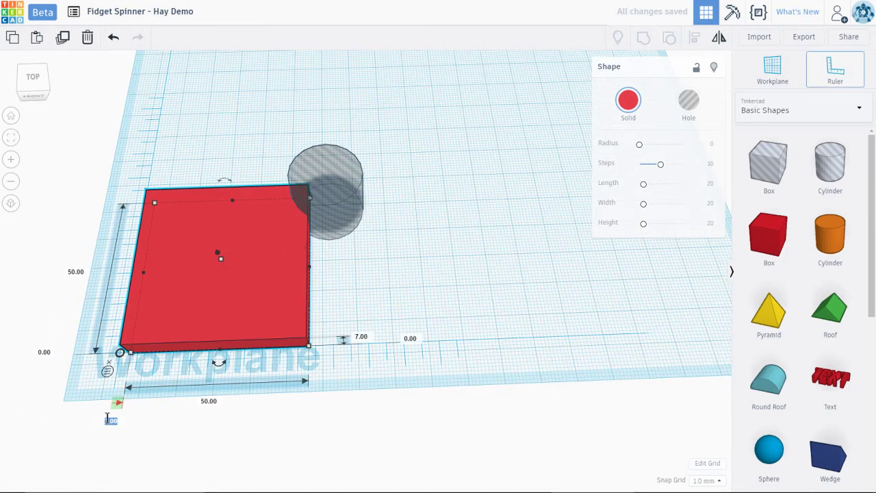
type("0")
key("Return")
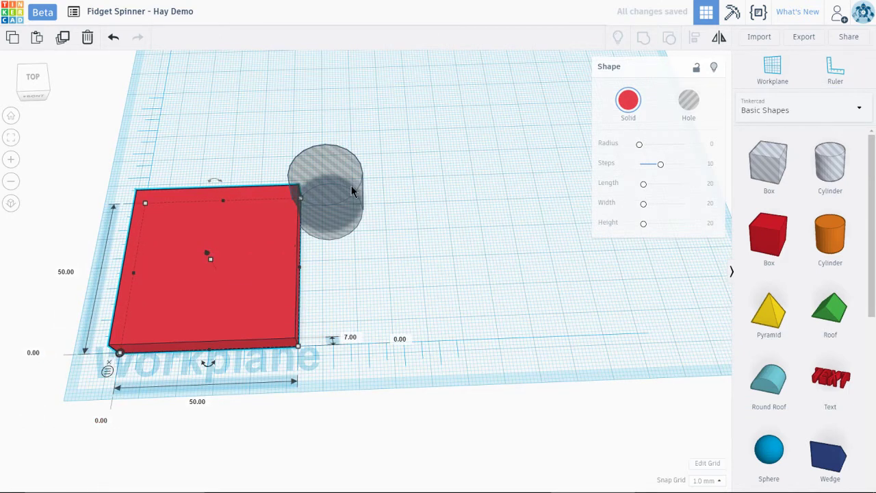
Step: Move the hole cylinder onto the box's centre, setting its offset from the origin to 14 mm
left_click(339, 202)
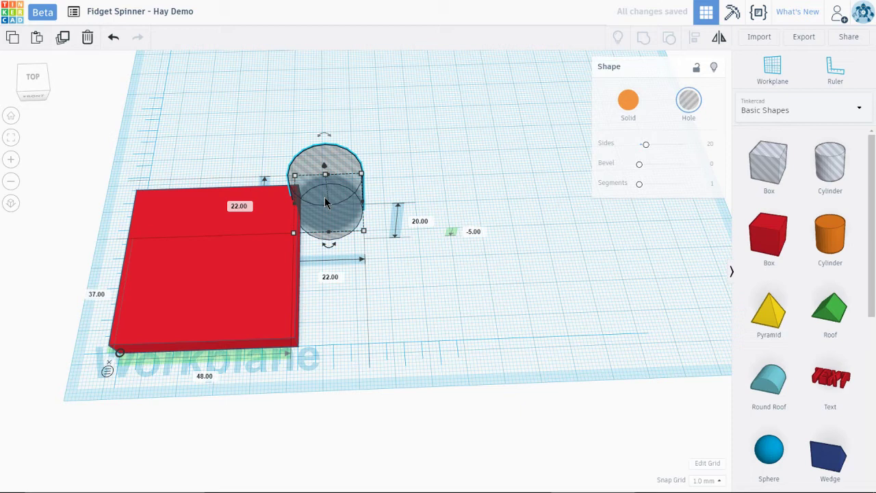
left_click_drag(335, 190, 207, 263)
key("Down")
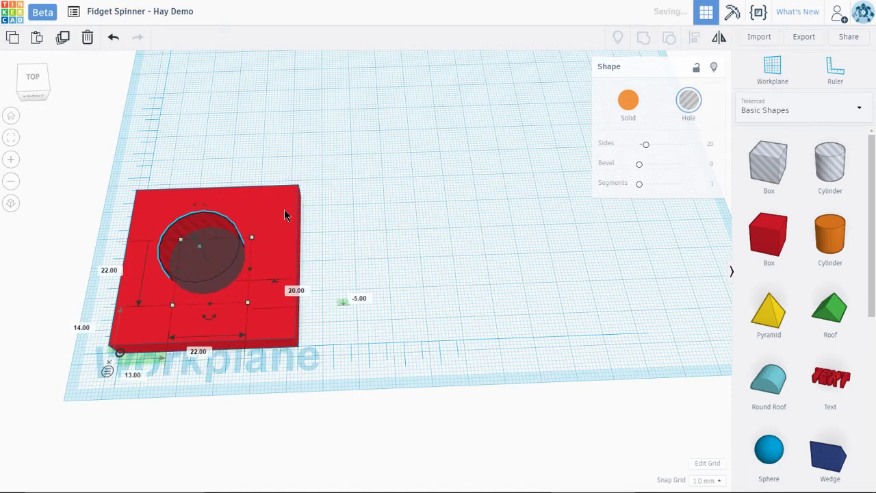
left_click(282, 209)
left_click(193, 268)
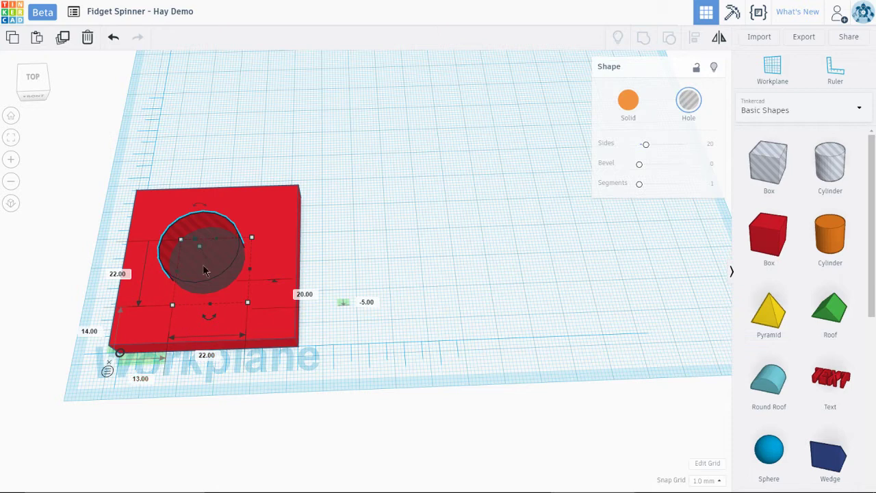
left_click(140, 379)
type("14")
key("Return")
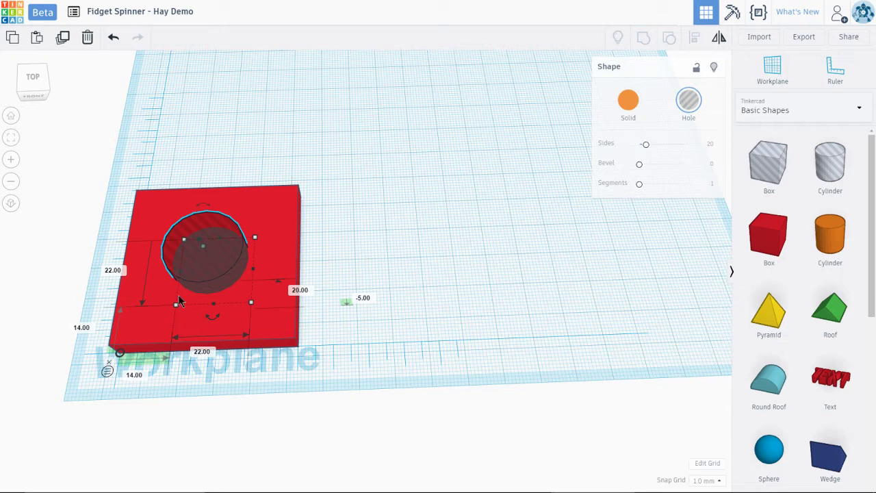
Step: Select both the box and the hole cylinder with a selection marquee
mouse_move(210, 324)
left_click(295, 236)
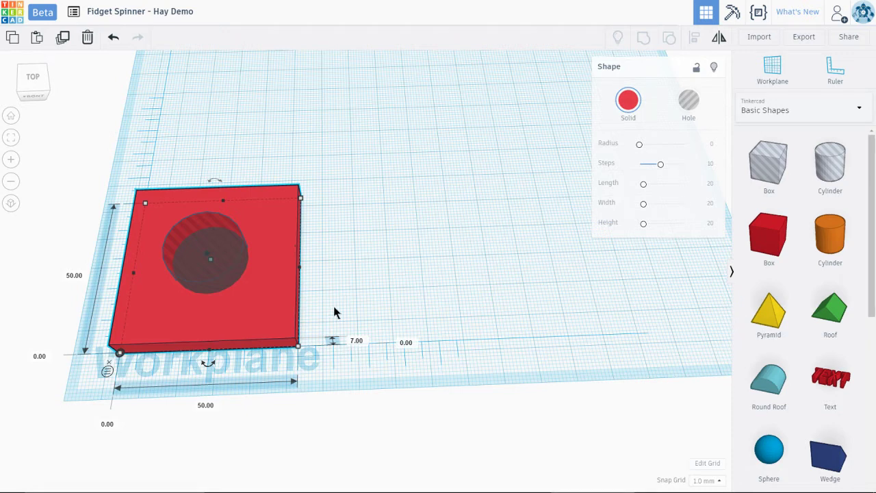
right_click_drag(334, 308, 342, 344)
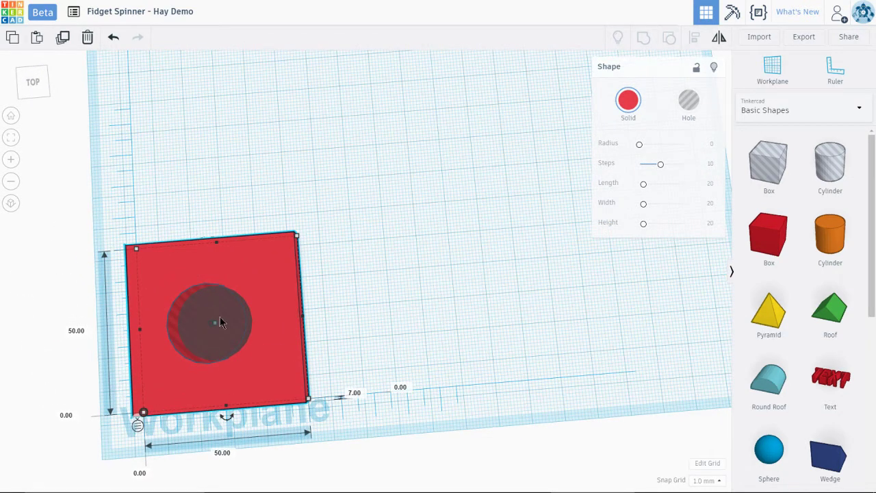
right_click_drag(359, 358, 353, 320)
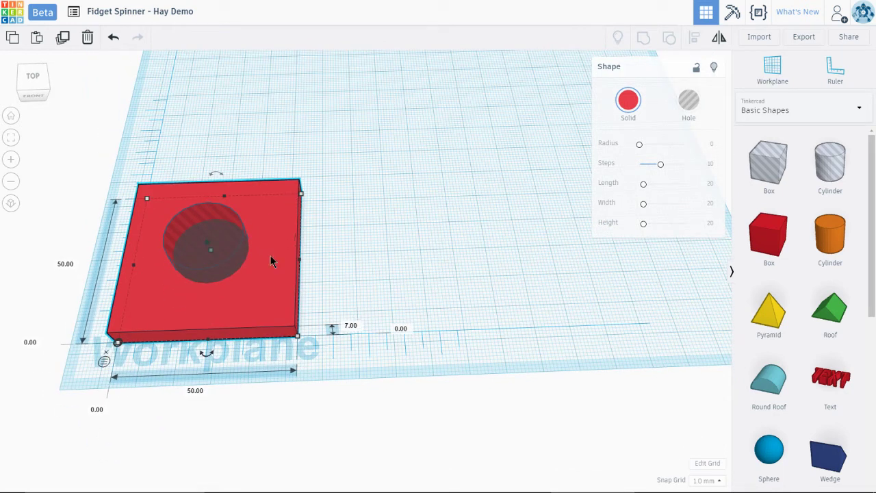
left_click_drag(340, 358, 112, 157)
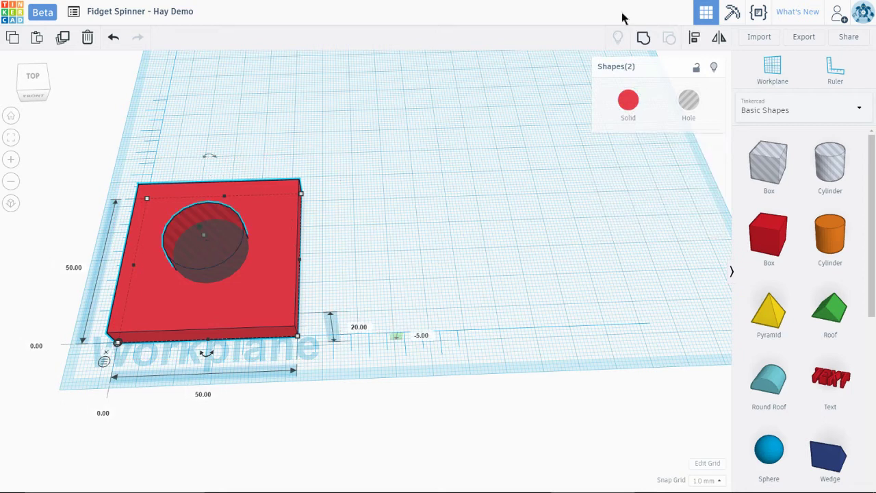
Step: Group the box and hole into one holed solid and shift it about 21 mm right
left_click(643, 42)
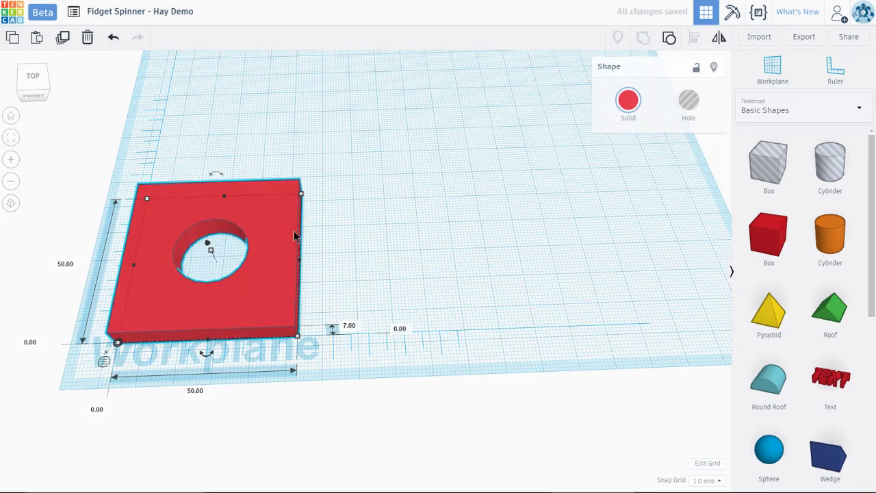
left_click_drag(296, 231, 378, 186)
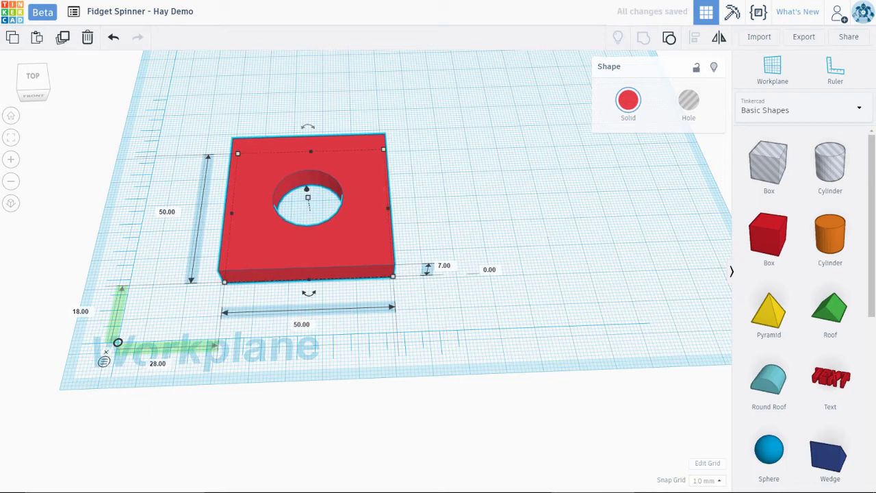
left_click_drag(868, 286, 871, 402)
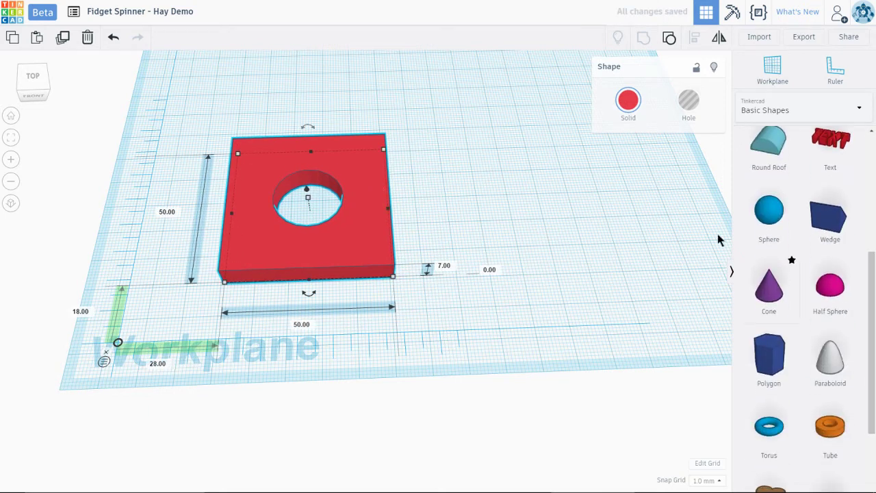
left_click(628, 104)
left_click(628, 102)
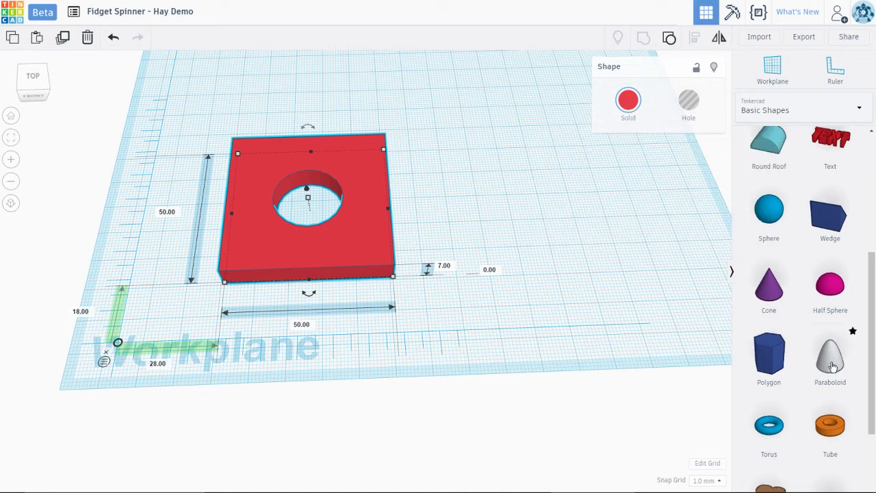
Step: Place a Heart on the box's back edge and set its height to 7 mm
scroll(845, 352, "down", 2)
left_click_drag(776, 395, 311, 127)
right_click_drag(311, 126, 429, 170)
left_click(429, 170)
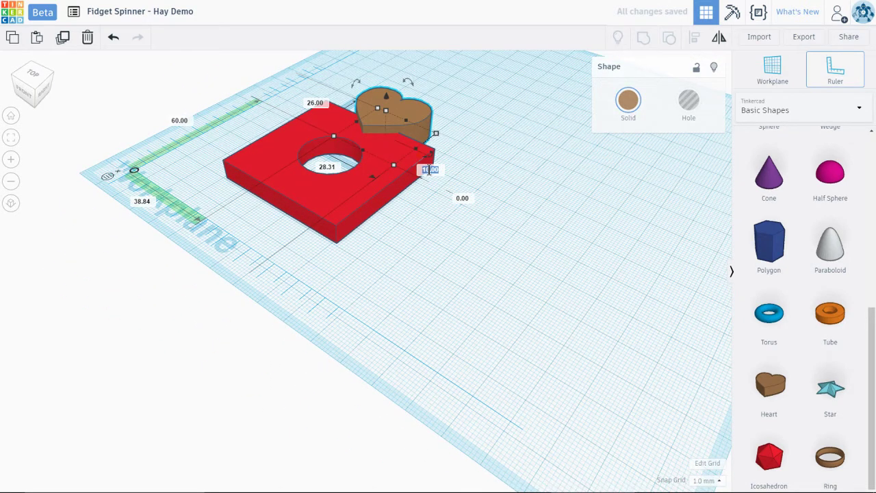
type("7")
key("Return")
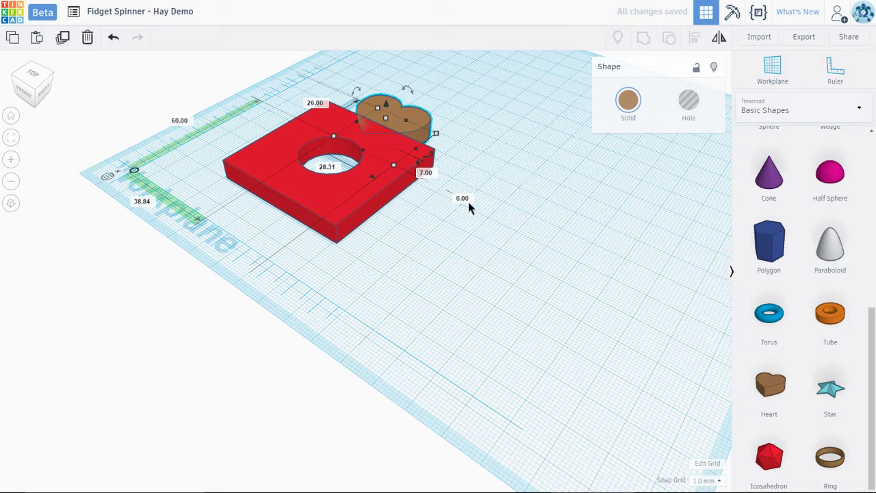
Step: Colour the heart red to match the box
right_click_drag(244, 213, 353, 264)
left_click(308, 126)
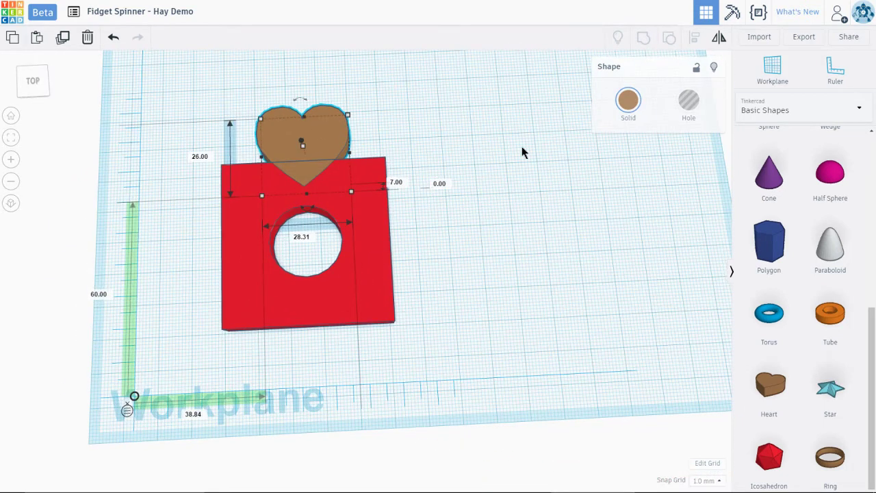
left_click(628, 100)
left_click(572, 176)
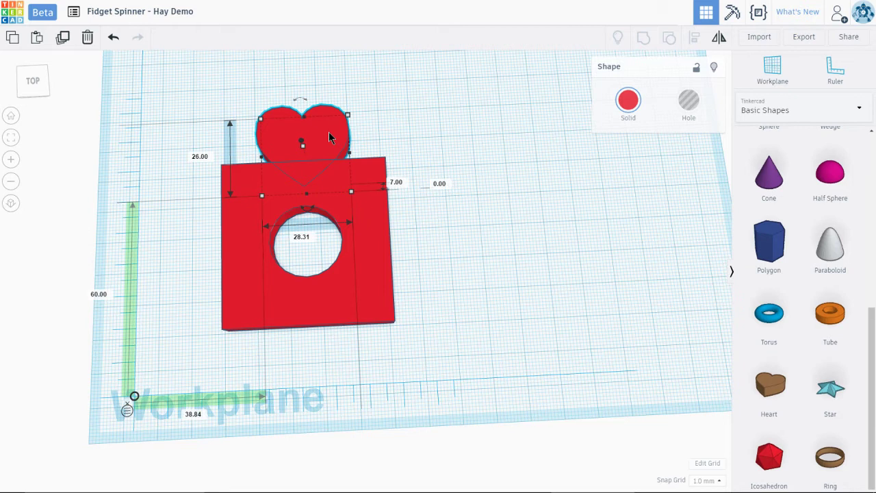
Step: Duplicate the heart, rotate the copy, and attach it to the box's right edge
left_click_drag(329, 137, 478, 213, "alt")
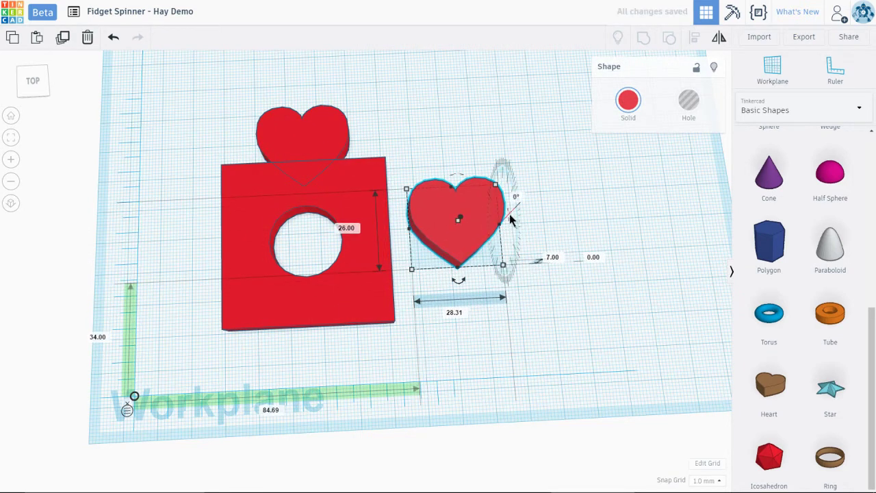
right_click_drag(573, 235, 532, 228)
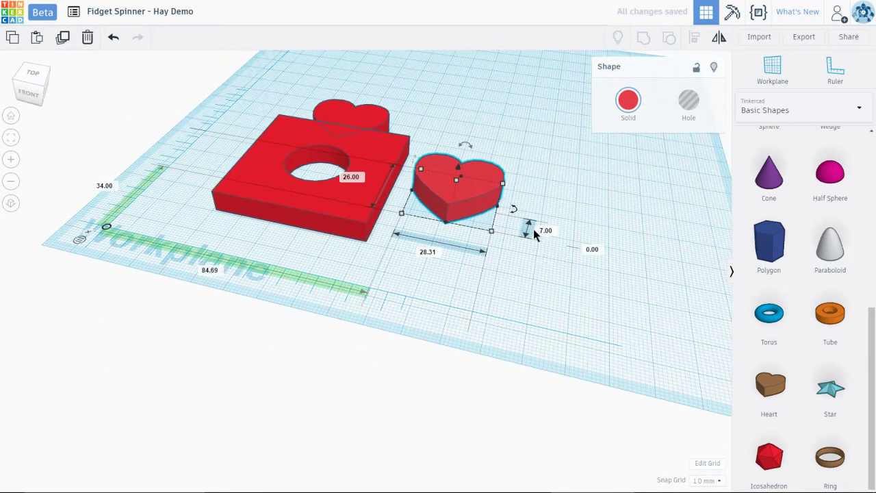
mouse_move(514, 210)
left_click_drag(515, 213, 445, 239)
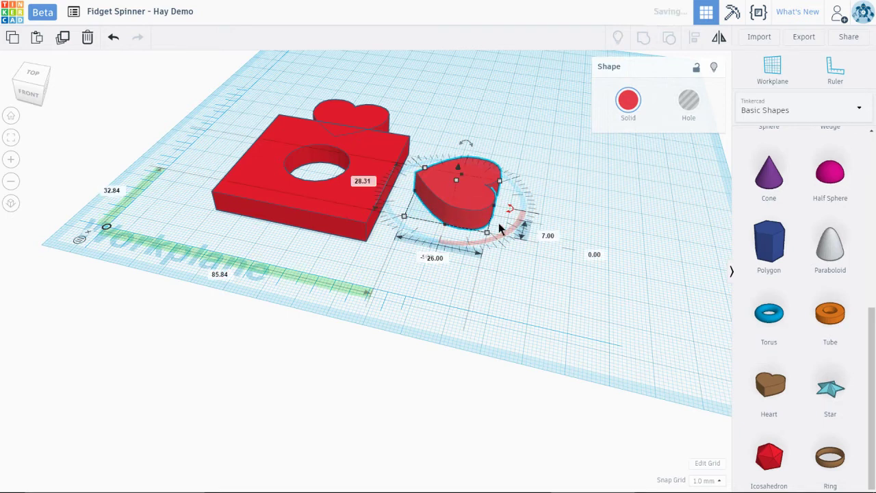
right_click_drag(562, 258, 600, 322)
left_click_drag(468, 227, 418, 238)
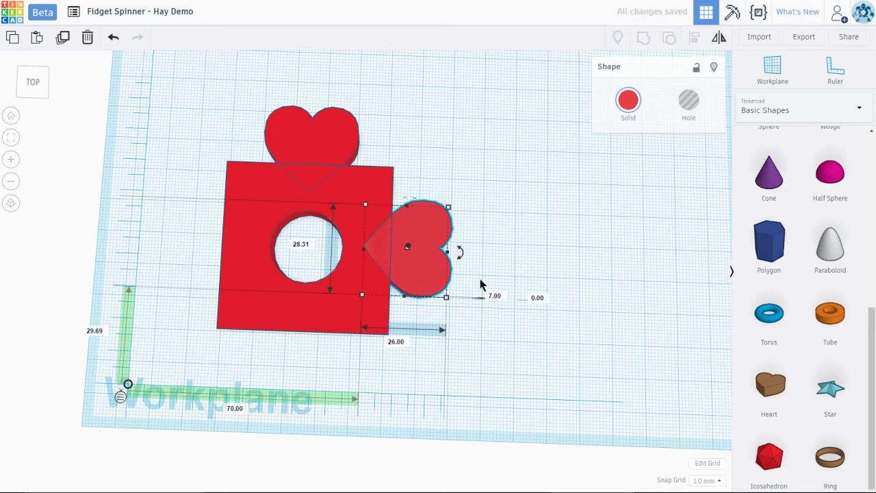
Step: Duplicate twice more, turning one copy -90° below the box and attaching the other to its left side
key("ctrl+d")
left_click_drag(437, 260, 464, 398)
left_click_drag(461, 356, 325, 358)
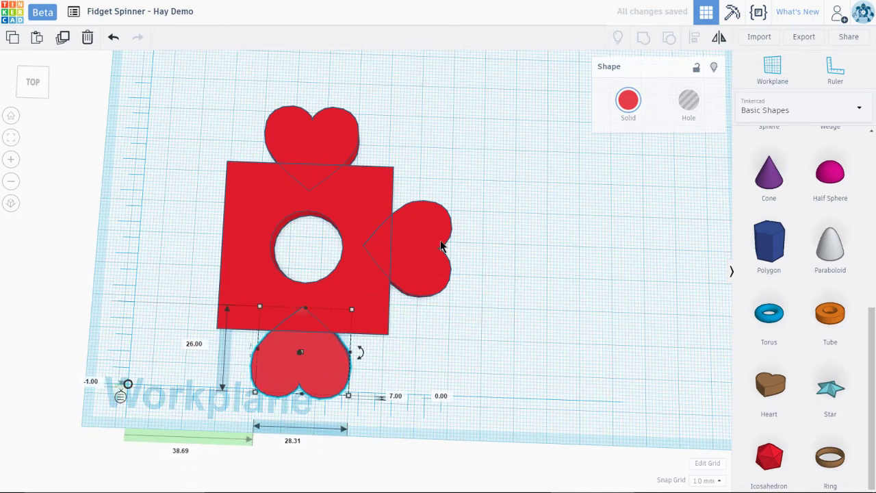
key("ctrl+d")
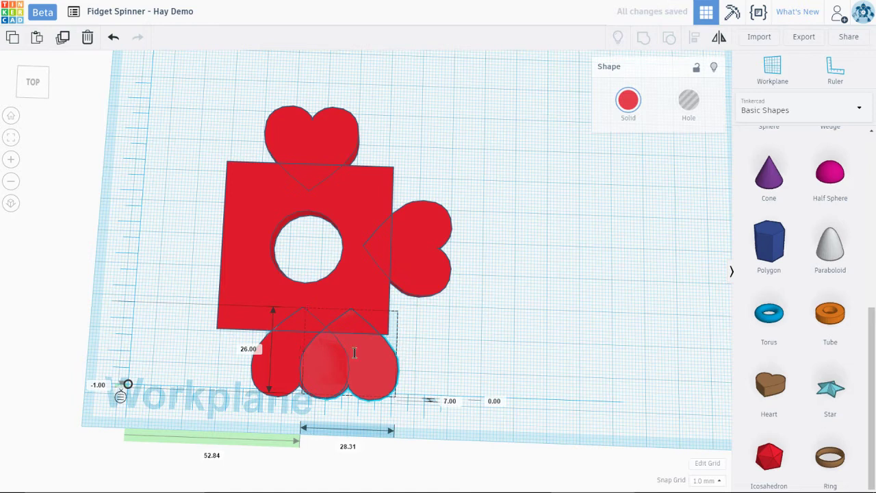
left_click_drag(379, 368, 205, 233)
left_click_drag(154, 229, 199, 242)
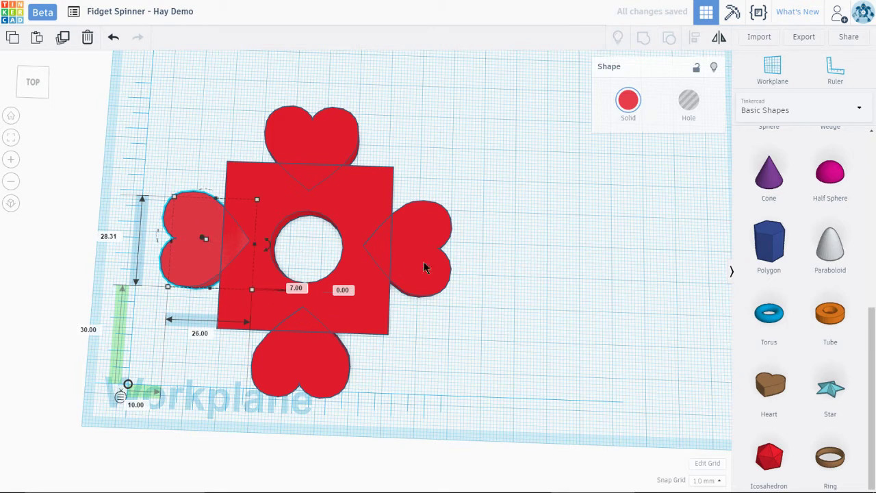
left_click(362, 204)
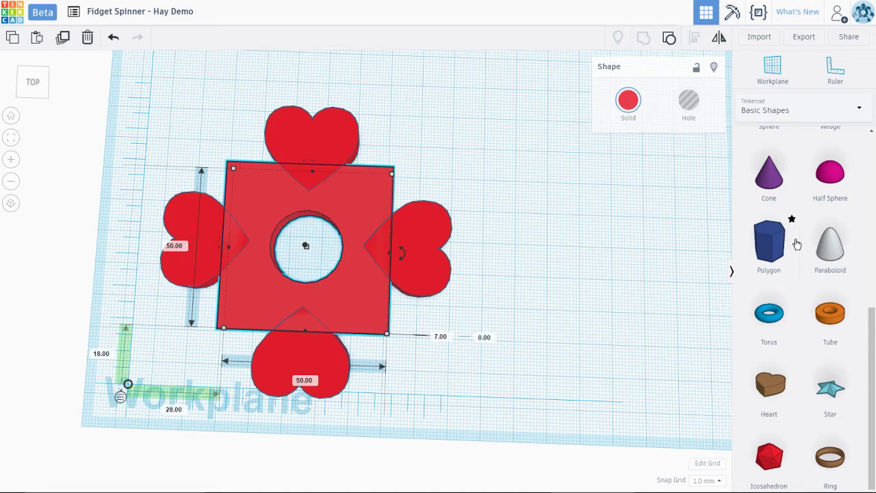
left_click(769, 111)
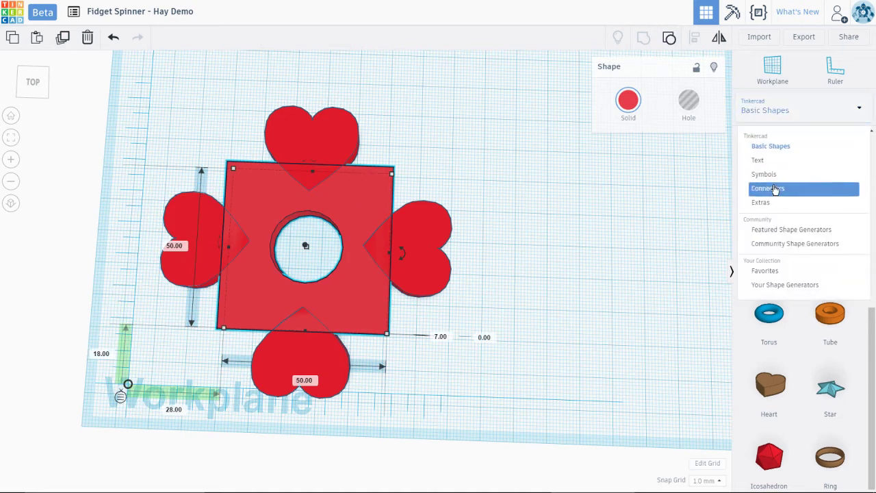
left_click(778, 194)
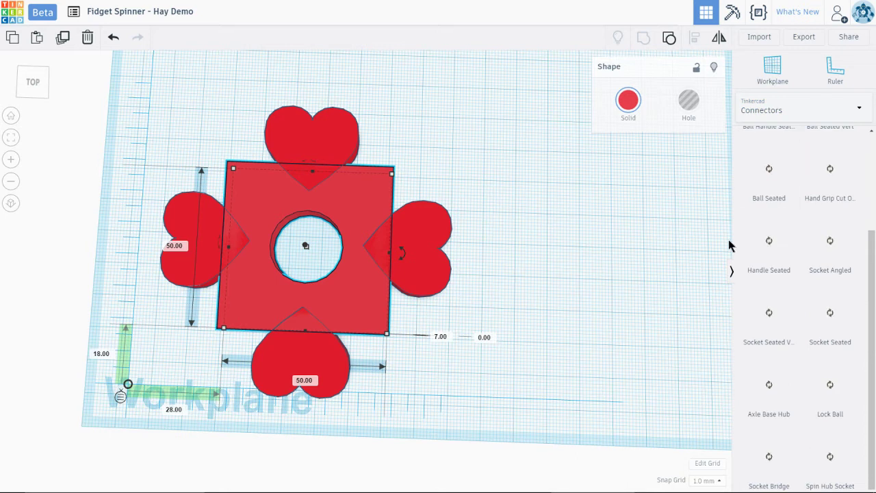
left_click(772, 113)
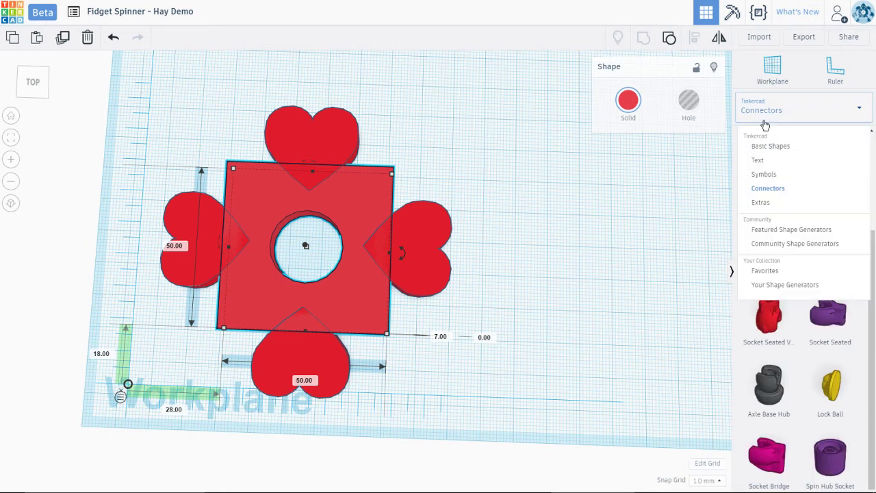
left_click(774, 113)
left_click(774, 118)
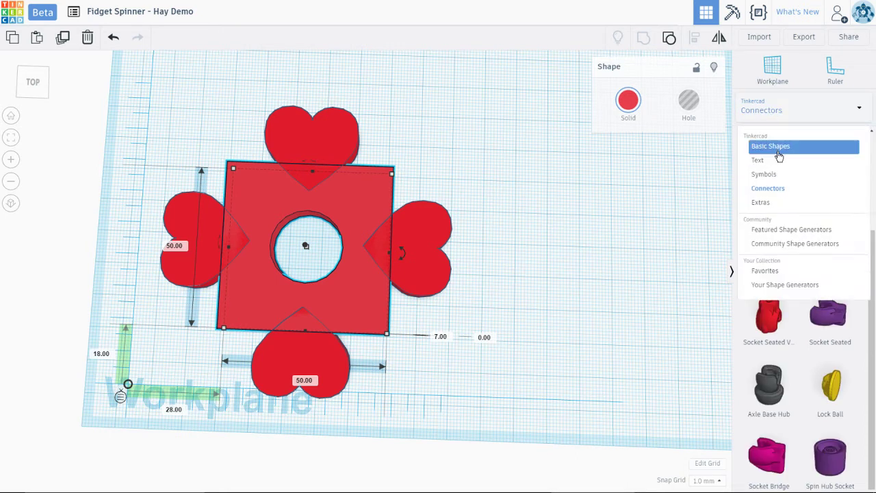
left_click(775, 144)
scroll(786, 166, "down", 3)
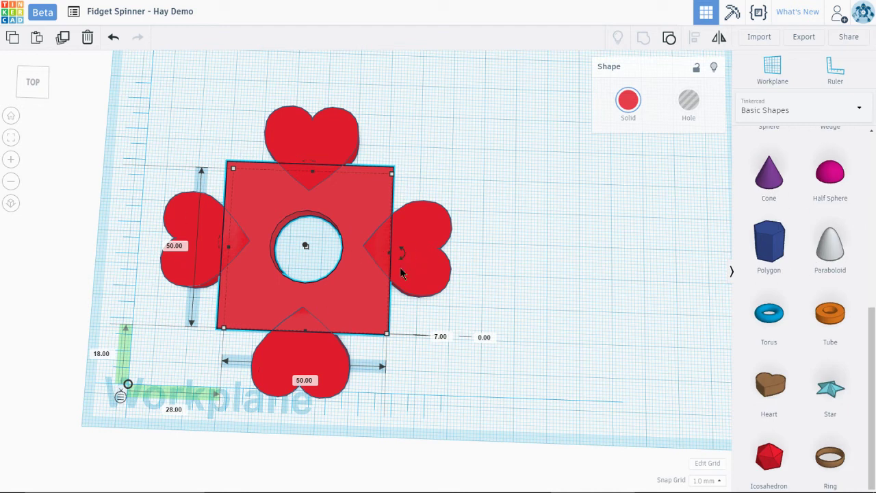
Step: Nudge the bottom heart 1 mm right and 1 mm up to sit at 39.69, 0.00 from the ruler
left_click(443, 283)
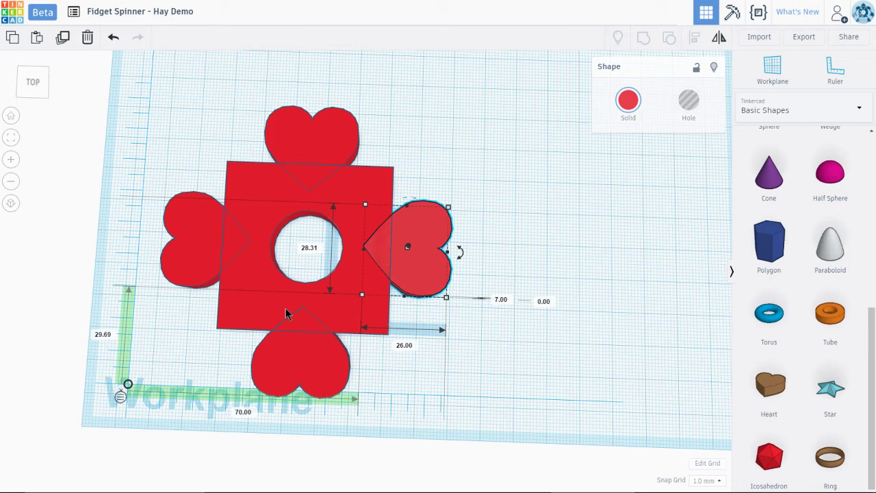
left_click(295, 375)
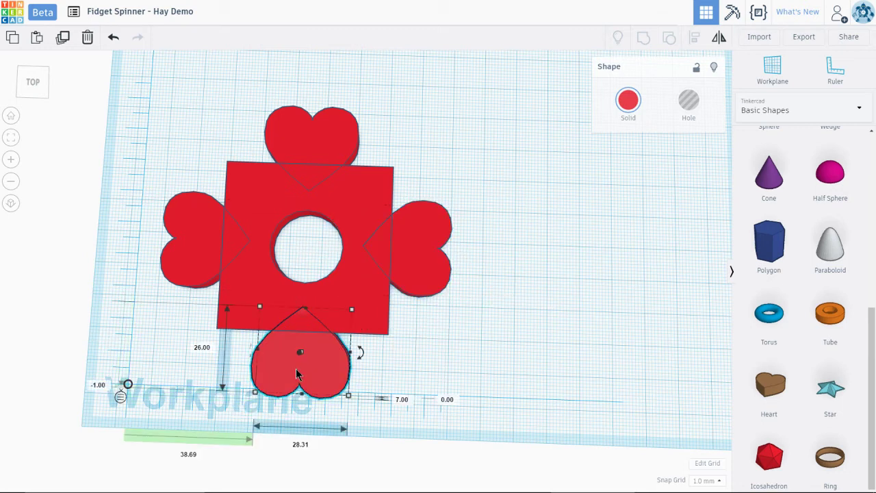
key("Right")
key("Up")
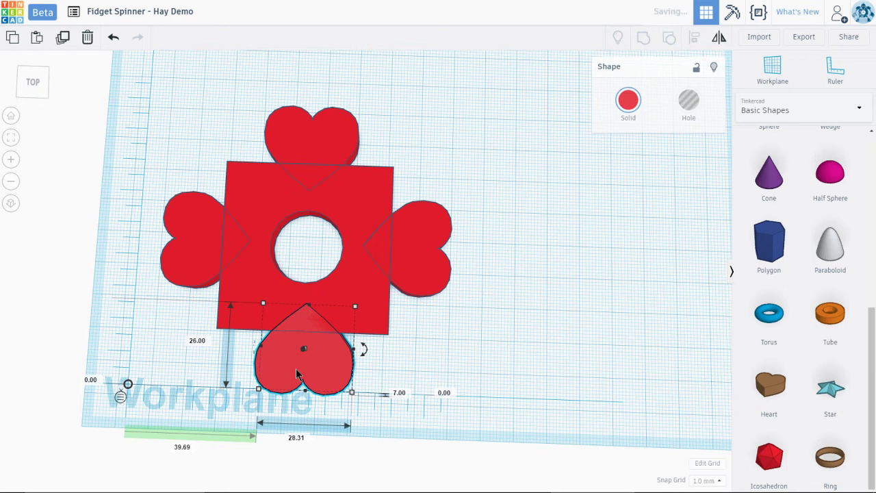
left_click(190, 271)
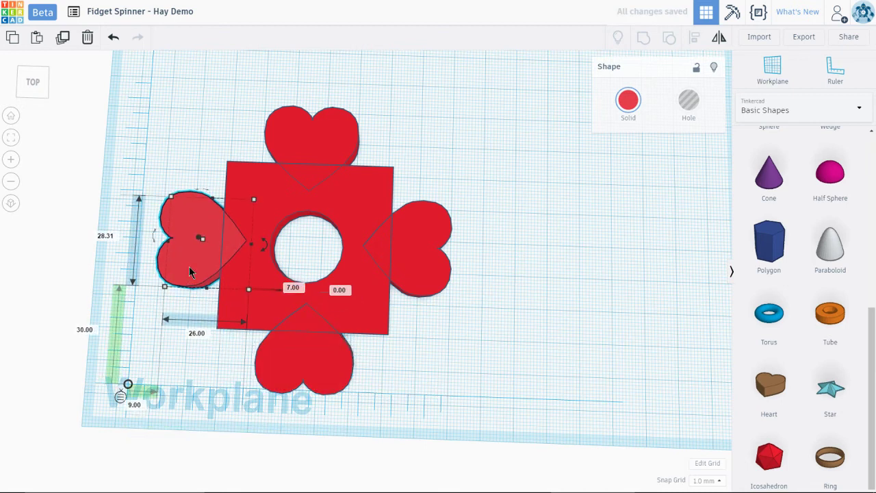
right_click_drag(553, 249, 525, 270)
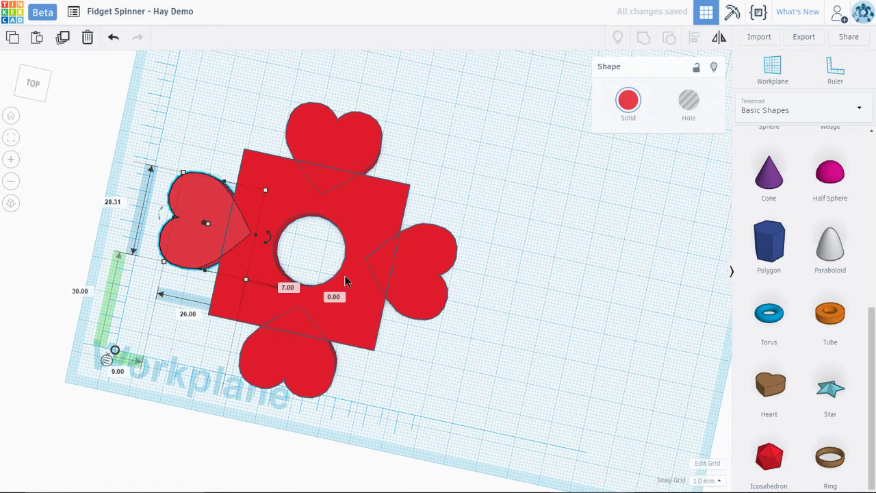